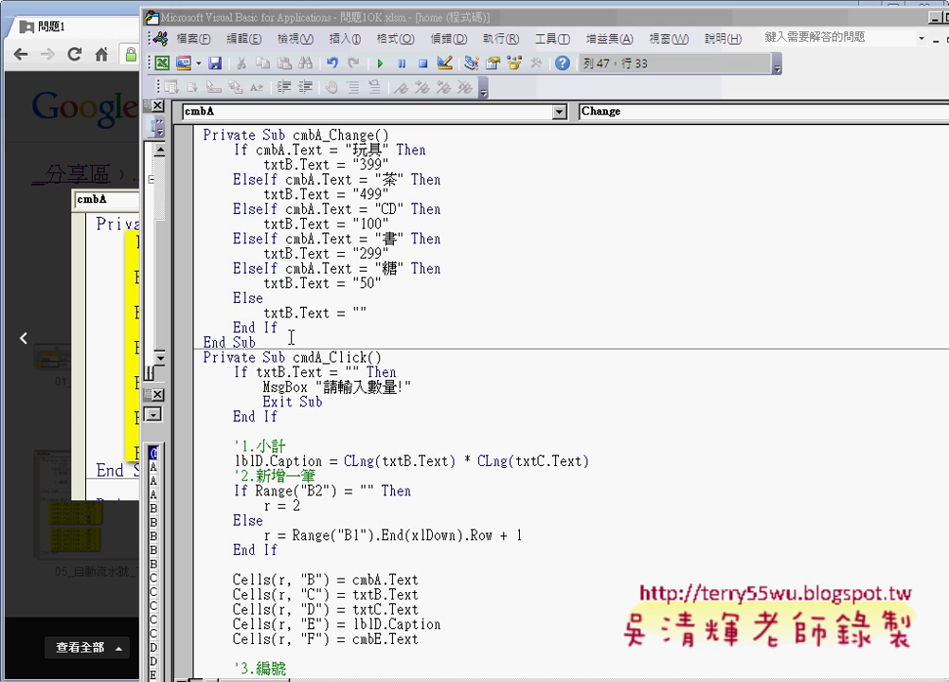
Step: Select the hard-coded If/ElseIf price block and run the sales UserForm with F5
{"action": "left_click_drag", "start_coordinate": [280, 328], "coordinate": [202, 145]}
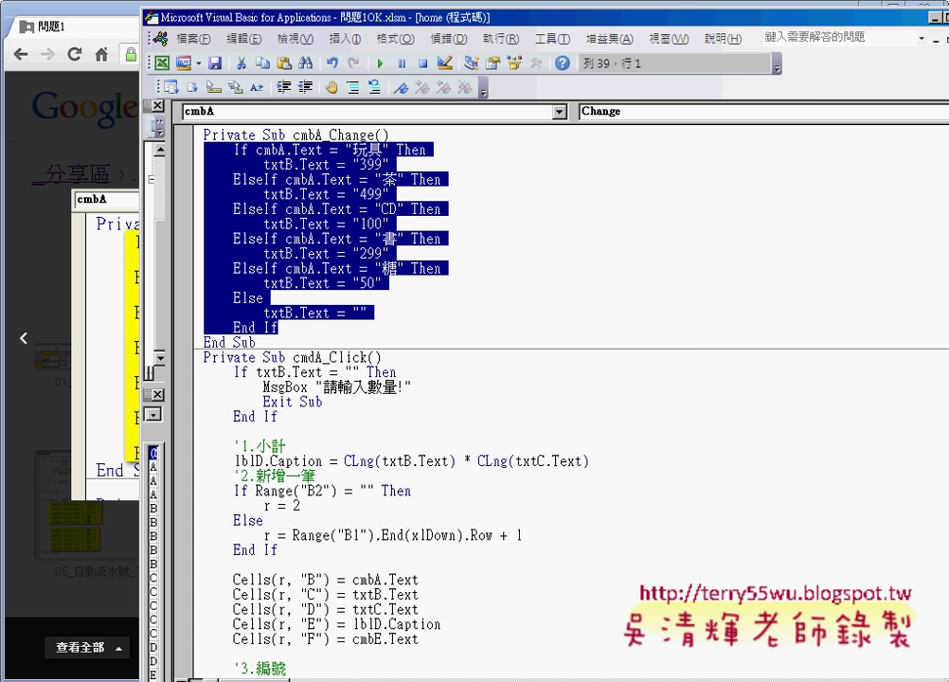
{"action": "key", "text": "F5"}
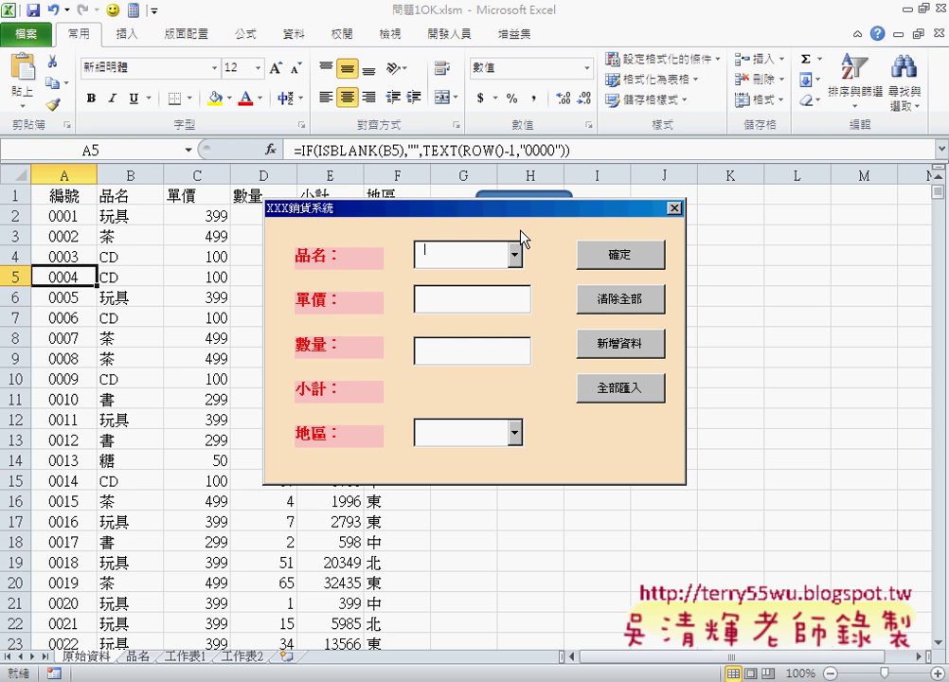
Step: Choose 玩具, then 筆, as the product and mark the empty 單價 unit price box
{"action": "left_click", "coordinate": [515, 251]}
{"action": "left_click", "coordinate": [506, 274]}
{"action": "left_click", "coordinate": [515, 254]}
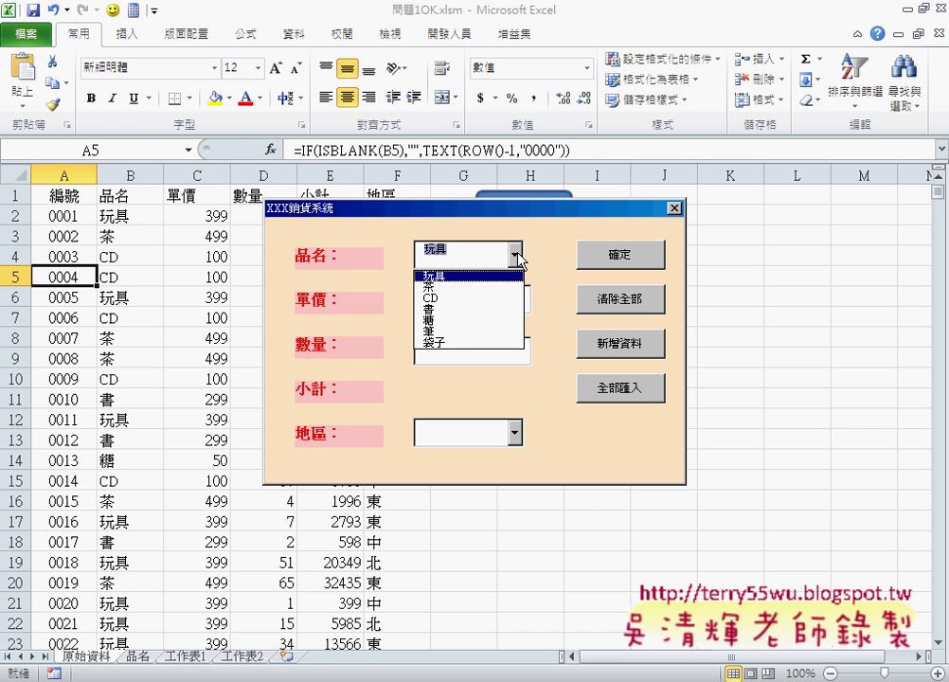
{"action": "left_click", "coordinate": [468, 331]}
{"action": "left_click", "coordinate": [448, 295]}
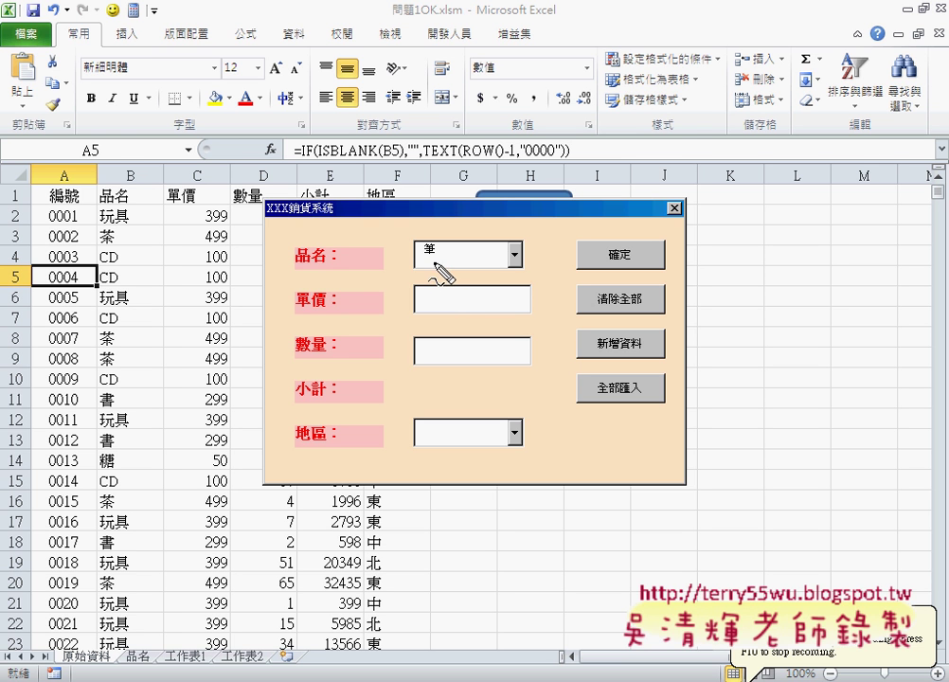
{"action": "left_click_drag", "start_coordinate": [434, 266], "coordinate": [433, 268]}
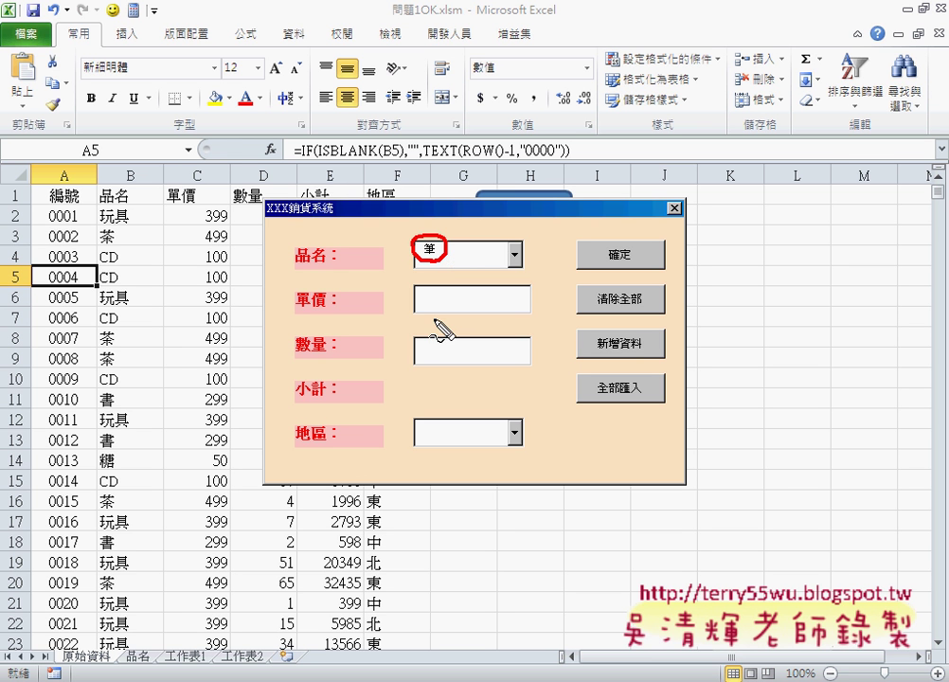
{"action": "left_click_drag", "start_coordinate": [462, 289], "coordinate": [443, 324]}
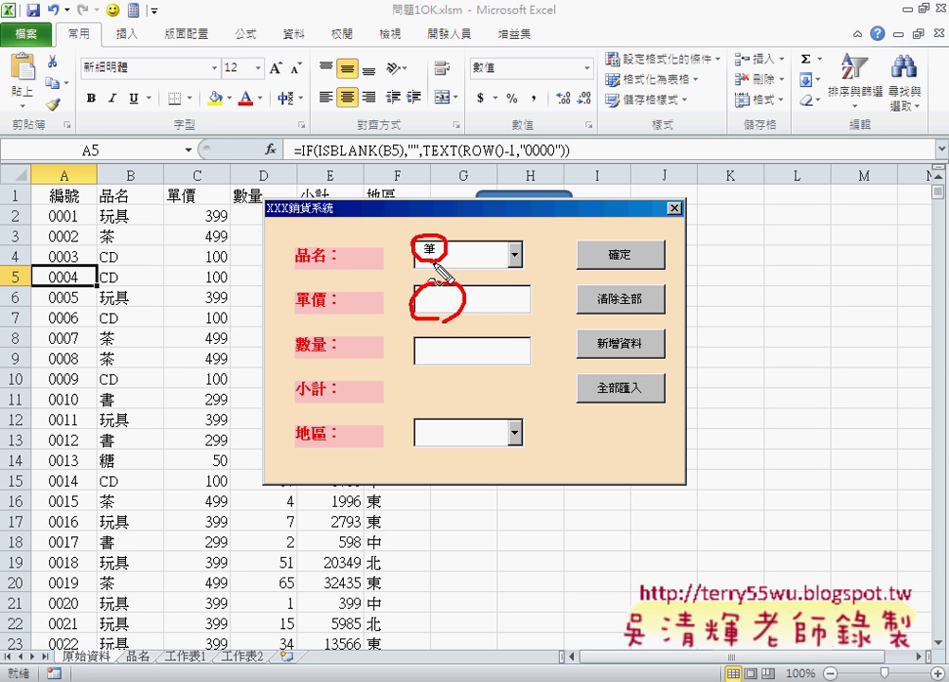
{"action": "key", "text": "Escape"}
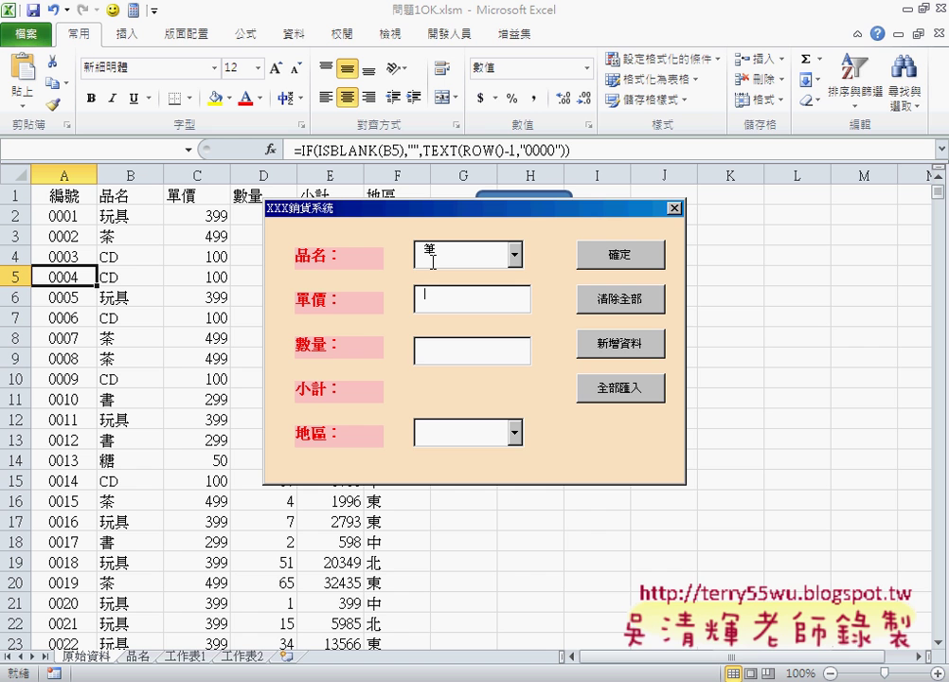
Step: Close the sales form and open the cmbA product box's change code
{"action": "left_click", "coordinate": [675, 207]}
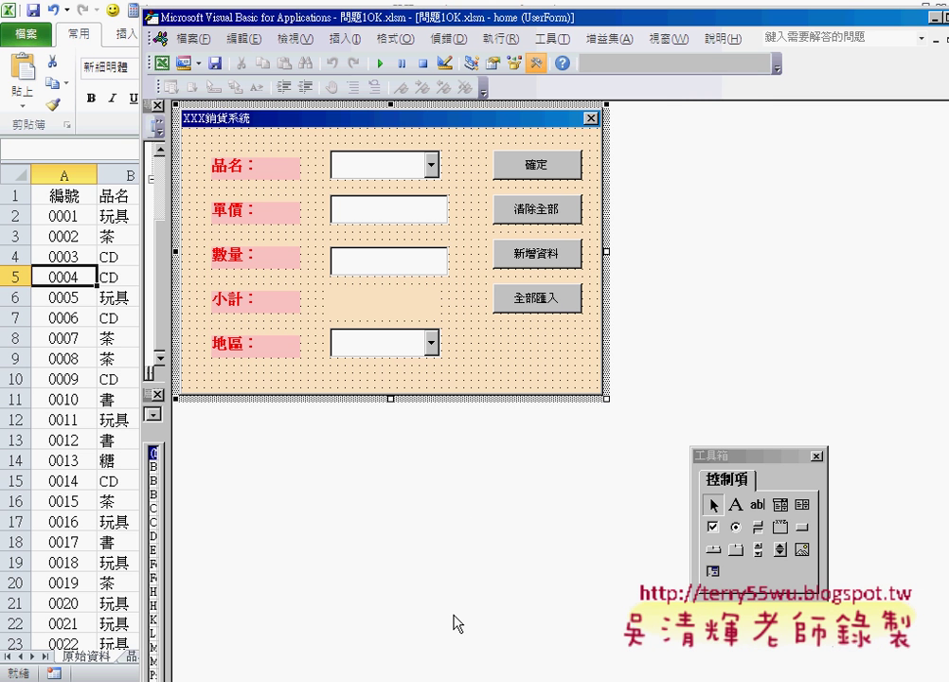
{"action": "left_click", "coordinate": [367, 173]}
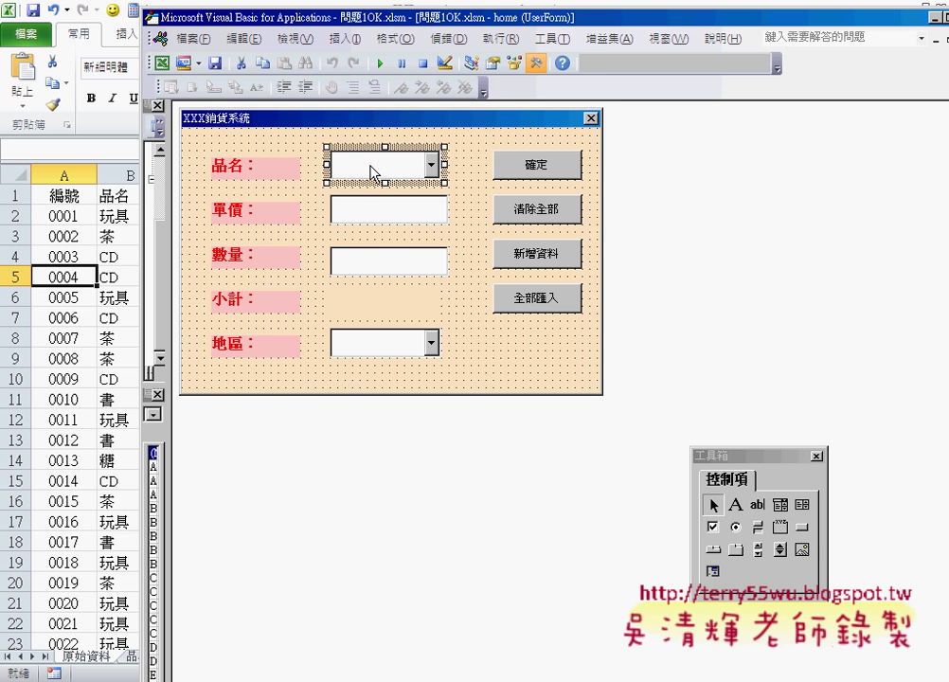
{"action": "double_click", "coordinate": [368, 172]}
{"action": "scroll", "coordinate": [371, 162], "scroll_direction": "up", "scroll_amount": 2}
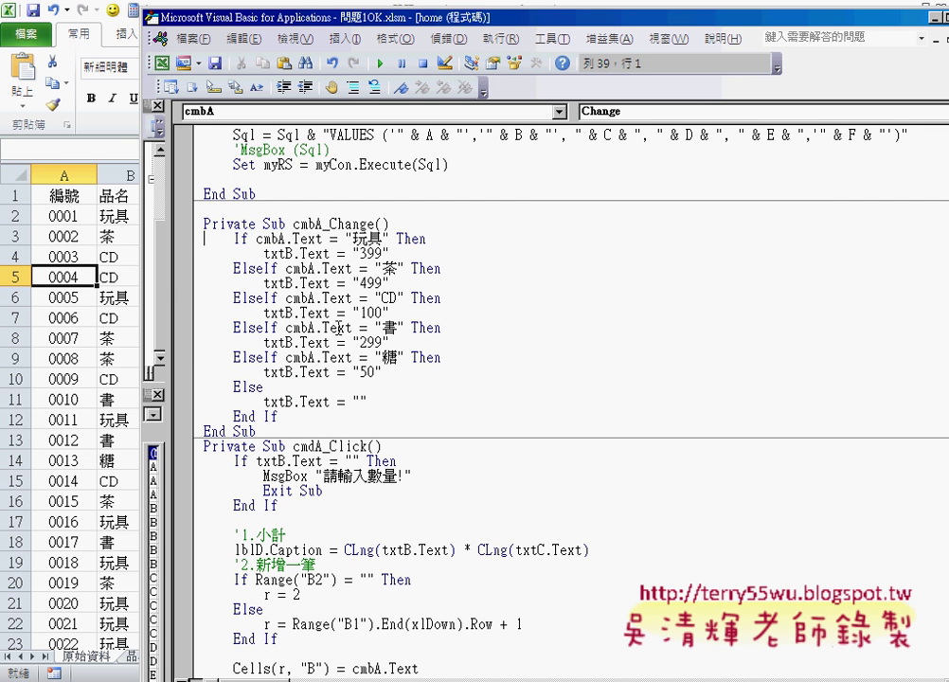
Step: Comment out the If through End If price lines and add blank lines below them
{"action": "left_click", "coordinate": [277, 417]}
{"action": "left_click_drag", "start_coordinate": [278, 417], "coordinate": [195, 235]}
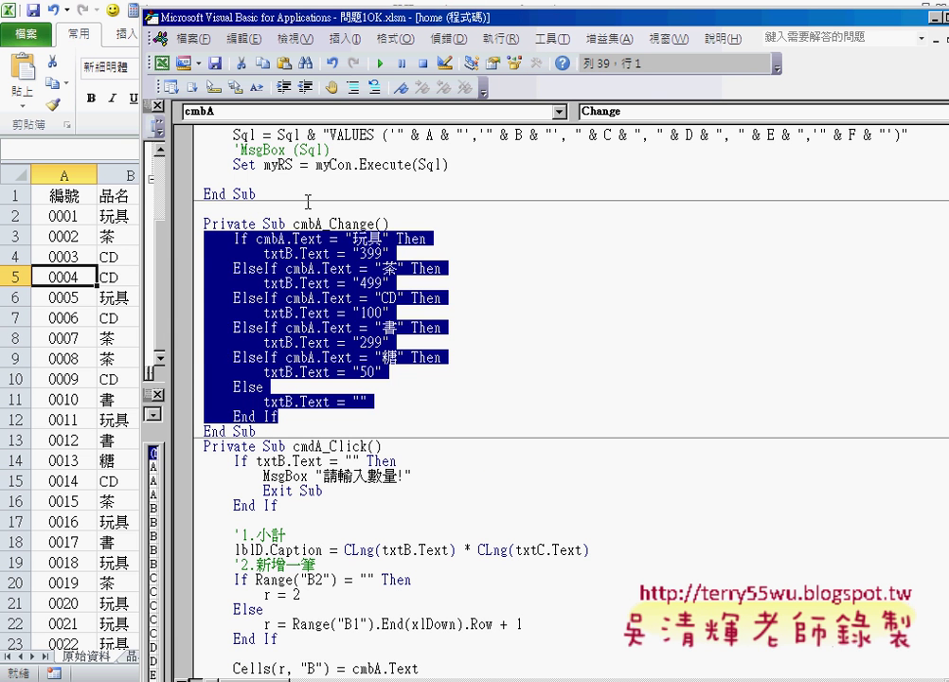
{"action": "left_click", "coordinate": [346, 90]}
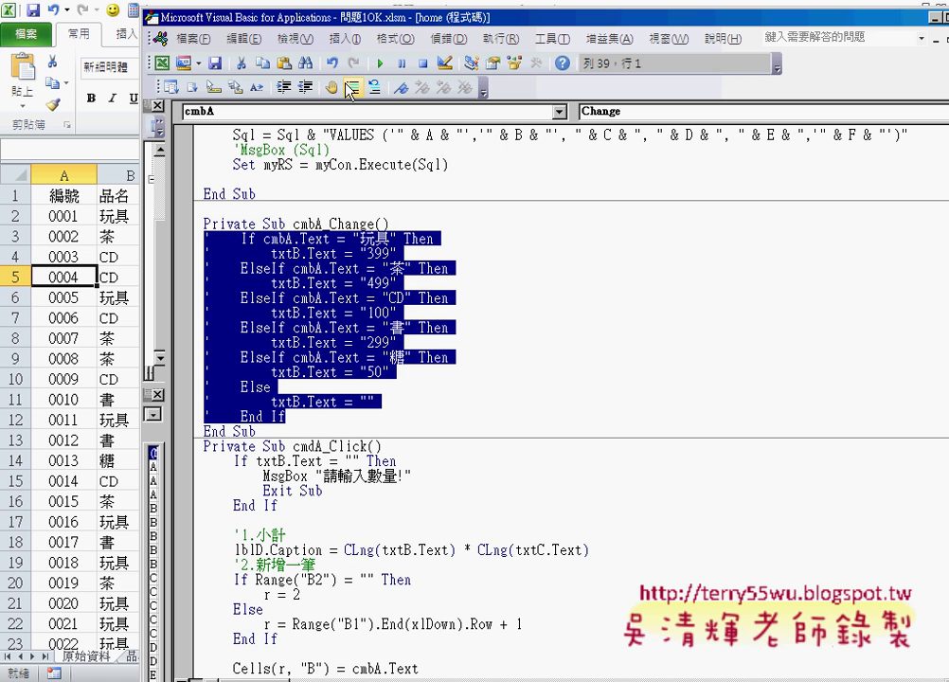
{"action": "left_click", "coordinate": [313, 416]}
{"action": "key", "text": "Return"}
{"action": "key", "text": "Return"}
{"action": "key", "text": "Up"}
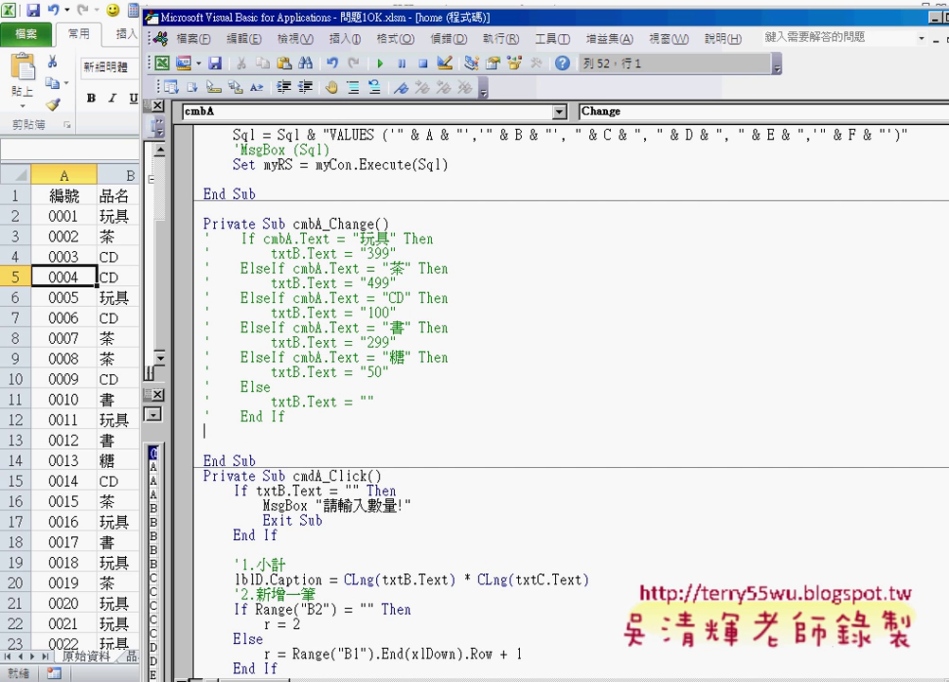
Step: Select the 品名 sheet loop lines in UserForm_Activate for reuse
{"action": "scroll", "coordinate": [350, 416], "scroll_direction": "down", "scroll_amount": 3}
{"action": "scroll", "coordinate": [351, 417], "scroll_direction": "down", "scroll_amount": 2}
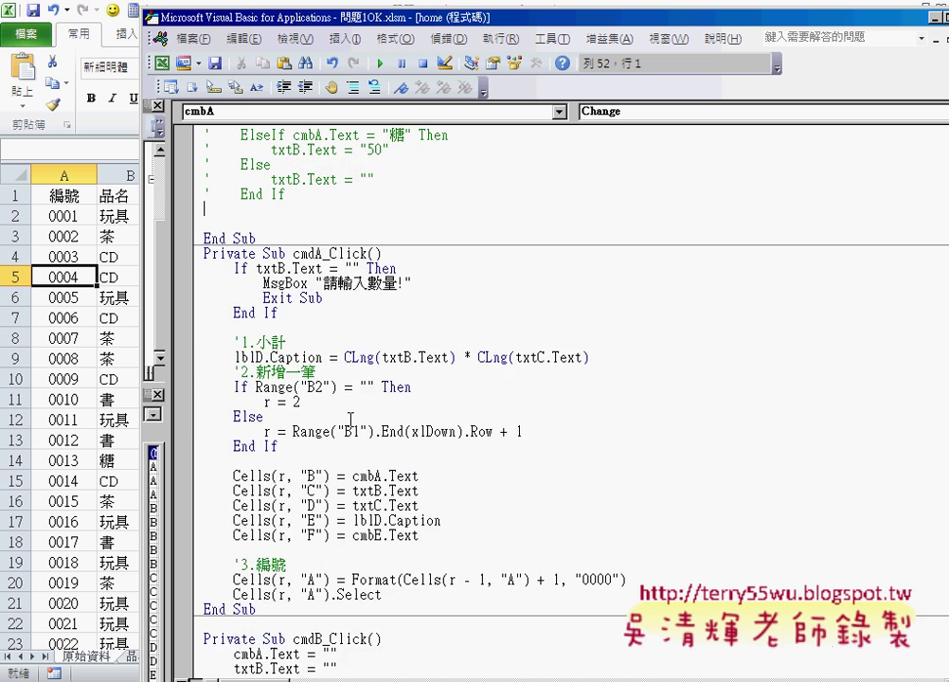
{"action": "scroll", "coordinate": [351, 417], "scroll_direction": "down", "scroll_amount": 2}
{"action": "scroll", "coordinate": [351, 416], "scroll_direction": "down", "scroll_amount": 2}
{"action": "scroll", "coordinate": [351, 417], "scroll_direction": "down", "scroll_amount": 3}
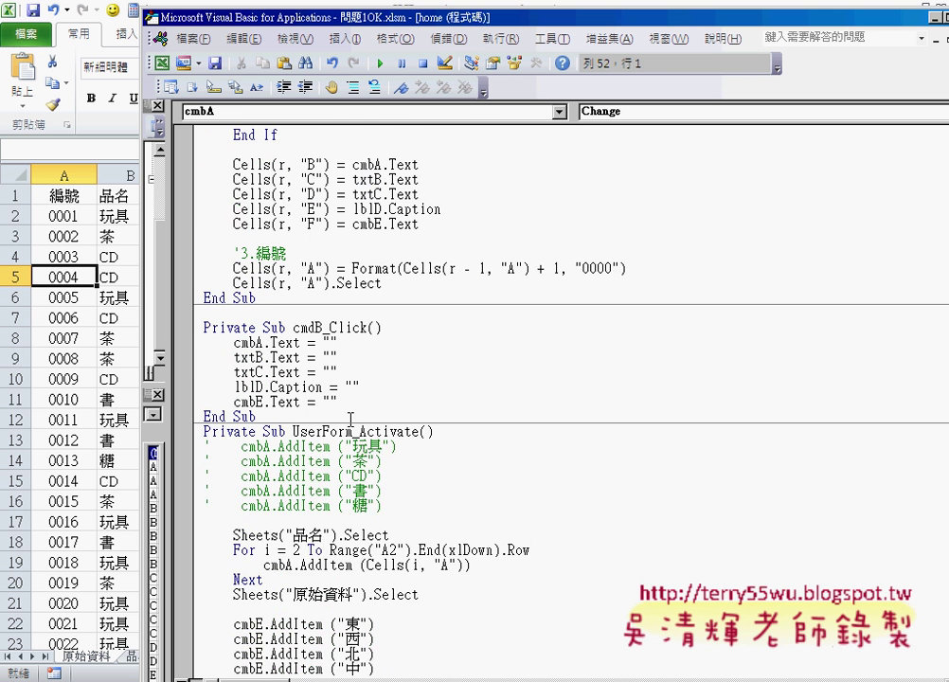
{"action": "scroll", "coordinate": [379, 436], "scroll_direction": "down", "scroll_amount": 1}
{"action": "left_click_drag", "start_coordinate": [442, 553], "coordinate": [193, 496]}
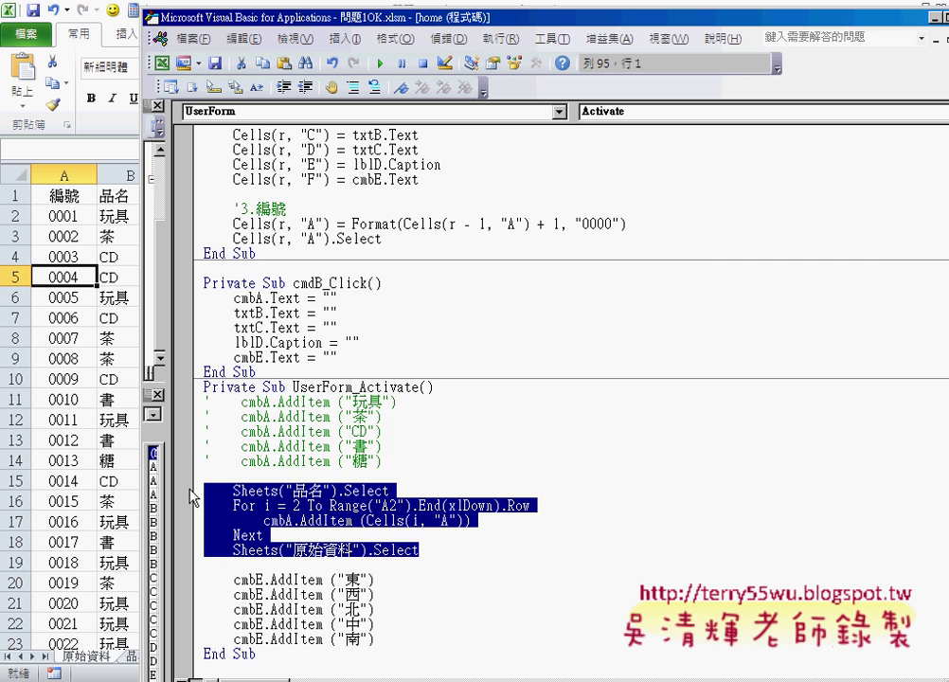
Step: Paste the copied 品名 sheet loop into cmbA_Change
{"action": "scroll", "coordinate": [190, 493], "scroll_direction": "up", "scroll_amount": 4}
{"action": "scroll", "coordinate": [191, 492], "scroll_direction": "up", "scroll_amount": 8}
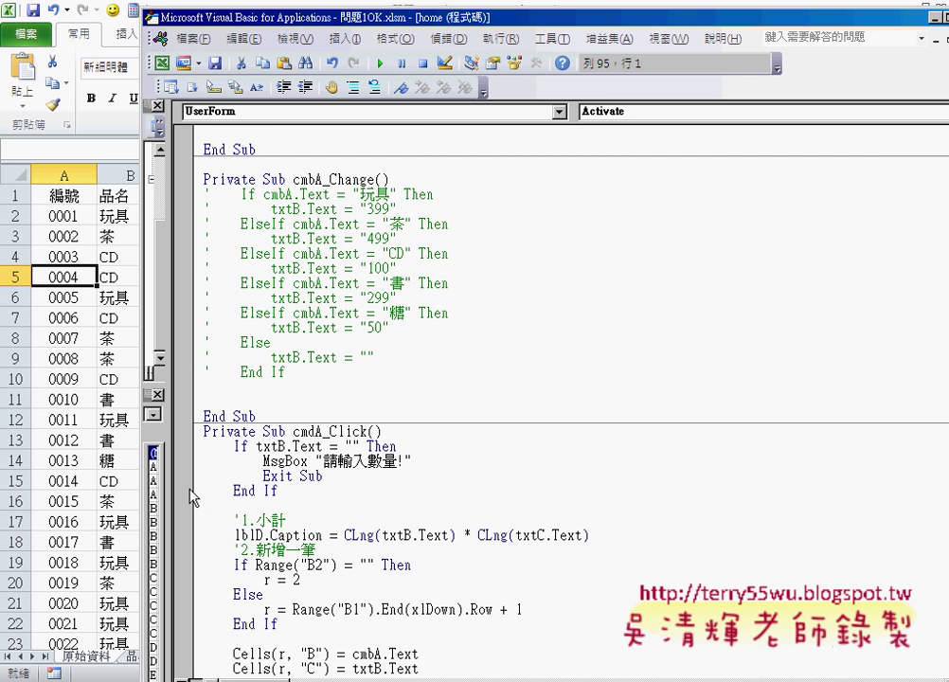
{"action": "left_click", "coordinate": [230, 386]}
{"action": "type", "text": "Sheets(\"品名\").Select     For i = 2 To Range(\"A2\").End(xlDown).Row         cmbA.AddItem (Cells(i, \"A\"))     Next     Sheets(\"原始資料\").Select"}
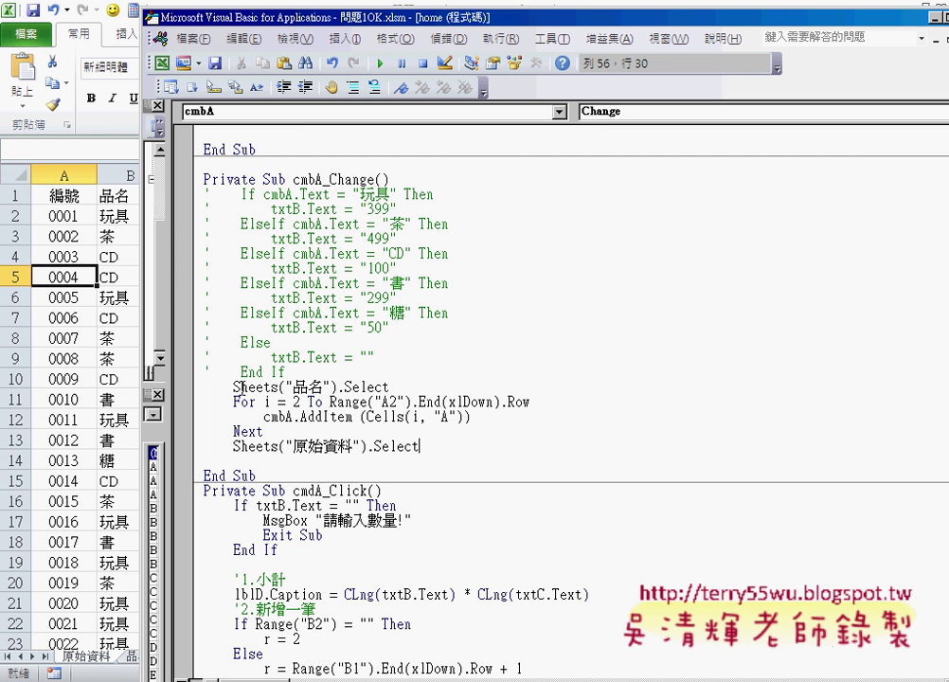
Step: Select the Sheets("品名").Select statement and move the code window aside to reveal the worksheet
{"action": "double_click", "coordinate": [249, 386]}
{"action": "left_click_drag", "start_coordinate": [249, 387], "coordinate": [395, 387]}
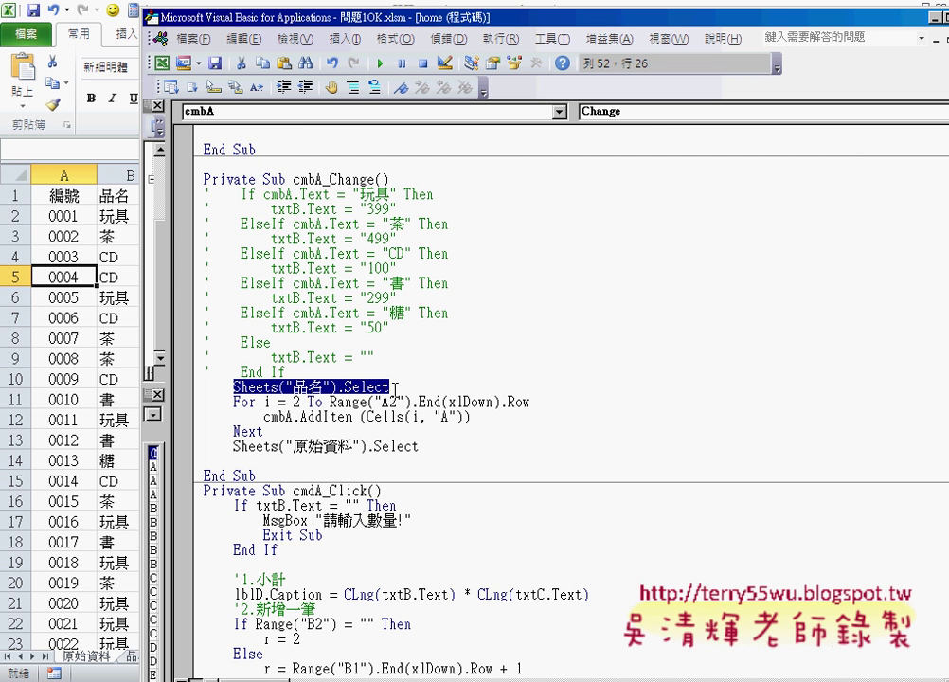
{"action": "left_click_drag", "start_coordinate": [256, 19], "coordinate": [444, 23]}
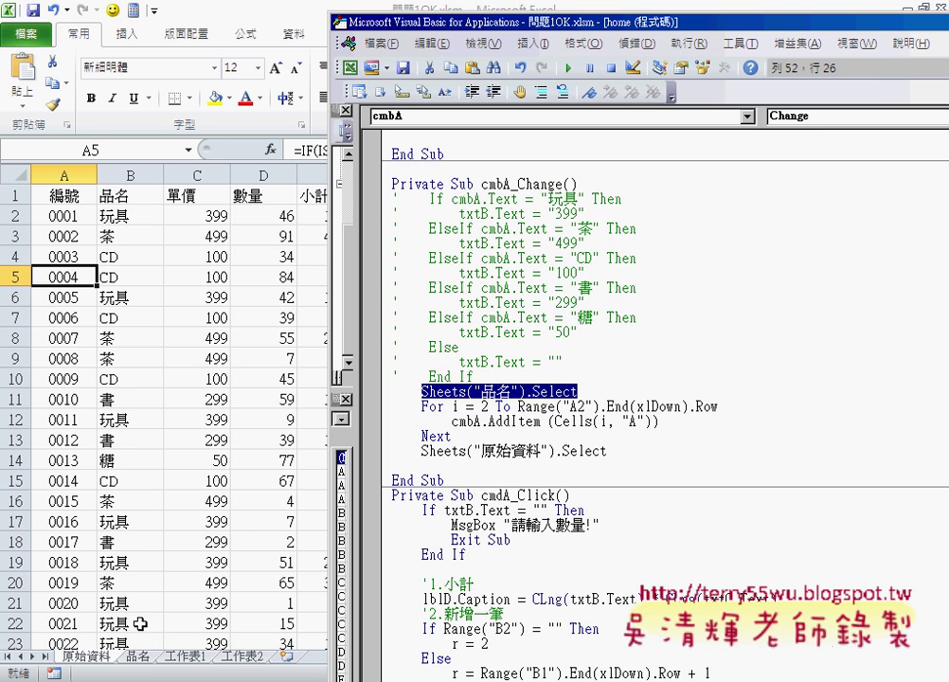
Step: Review the 品名 sheet's item names in column A and unit prices in column B
{"action": "left_click", "coordinate": [147, 657]}
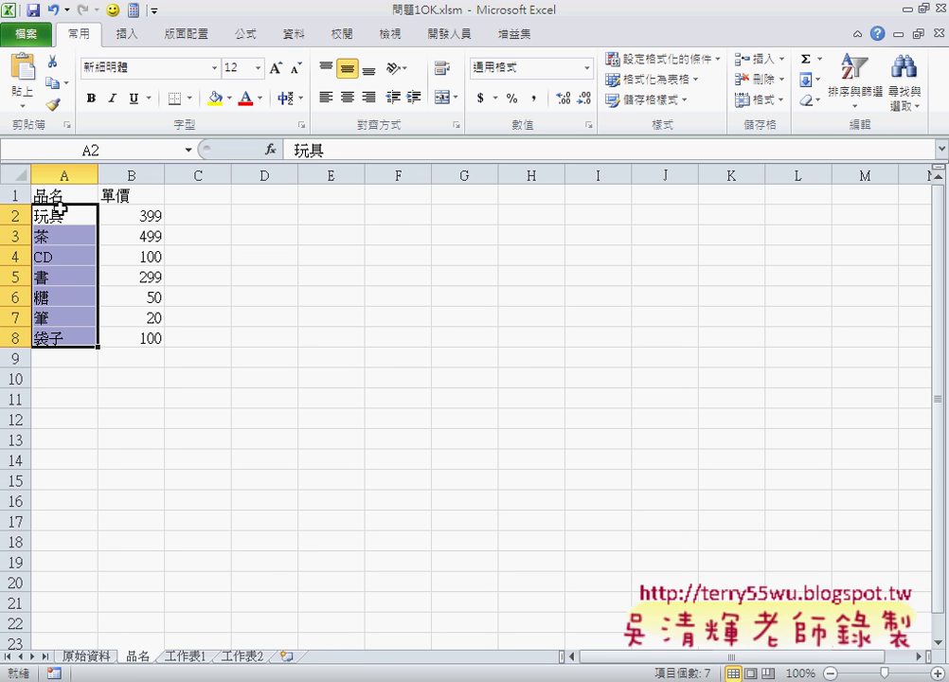
{"action": "left_click", "coordinate": [59, 208]}
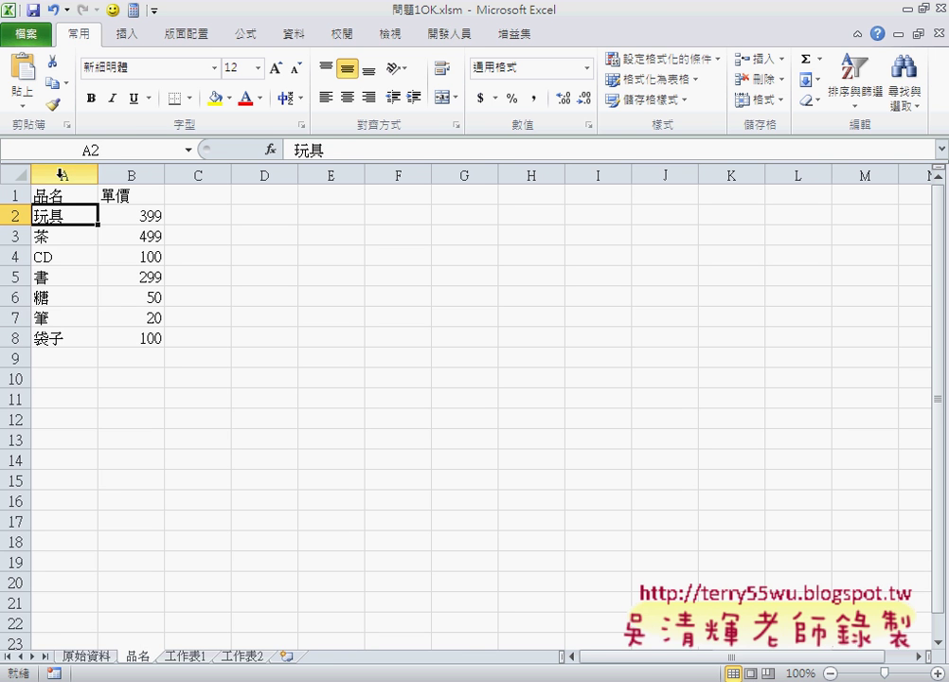
{"action": "left_click", "coordinate": [64, 174]}
{"action": "left_click", "coordinate": [63, 215]}
{"action": "left_click", "coordinate": [129, 215]}
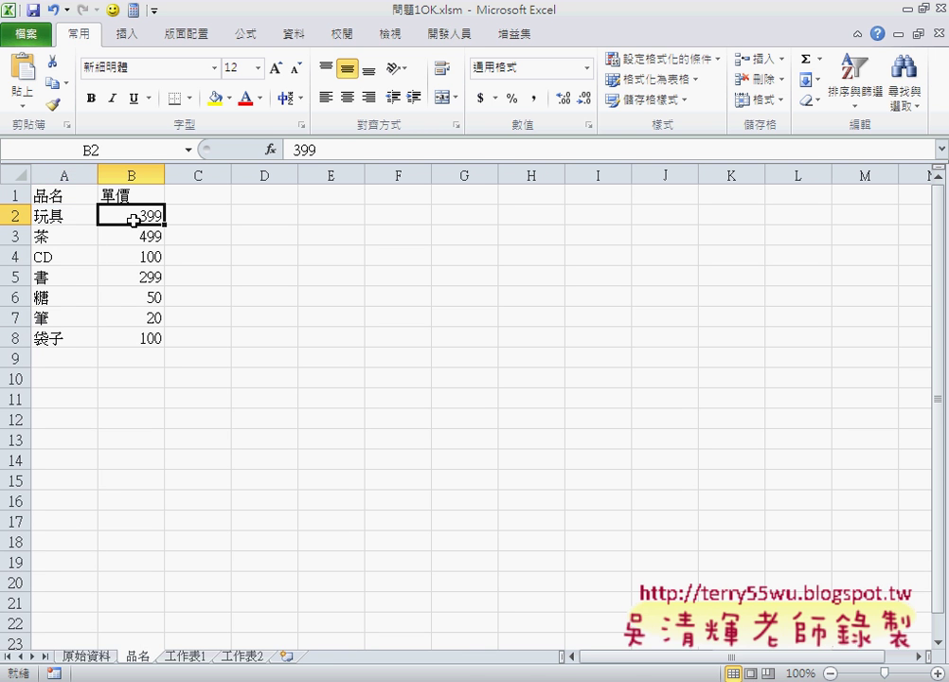
{"action": "left_click", "coordinate": [132, 175]}
{"action": "left_click", "coordinate": [137, 218]}
Step: Replace the cmbA.AddItem line inside the For loop with "if"
{"action": "left_click", "coordinate": [473, 638]}
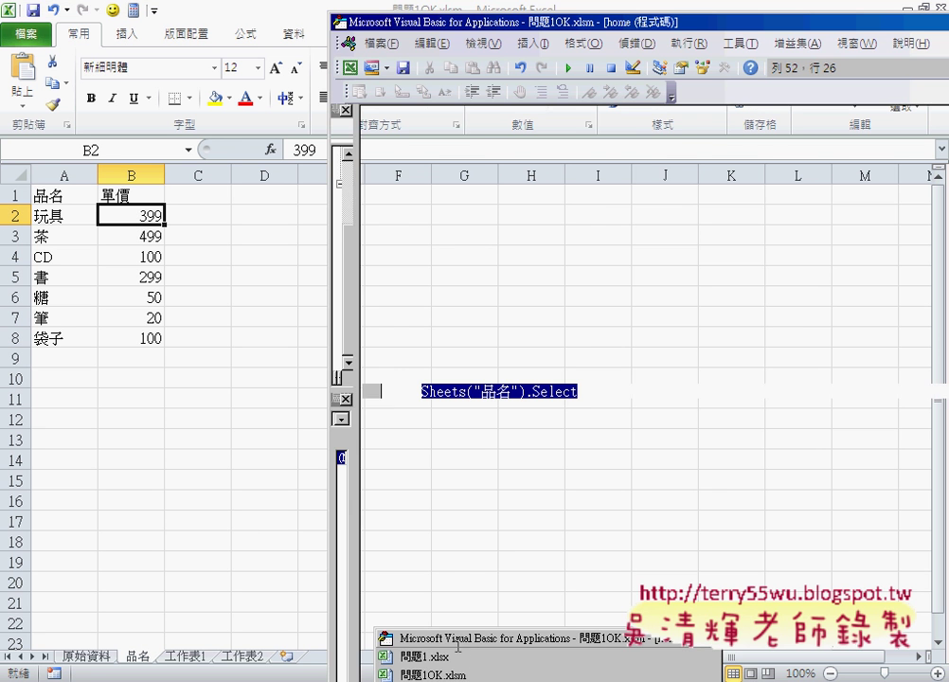
{"action": "left_click", "coordinate": [456, 407]}
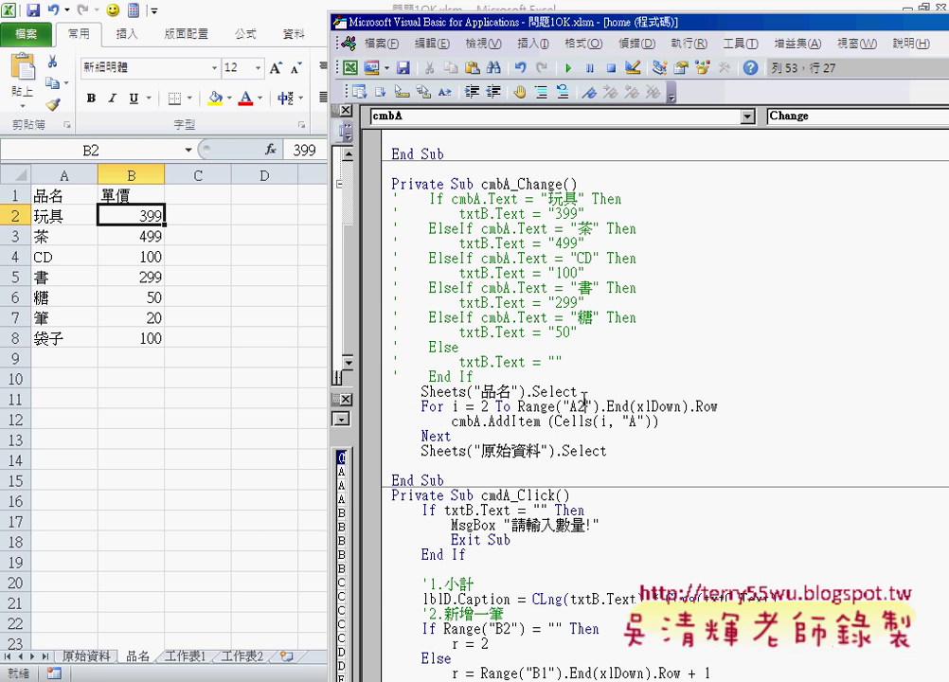
{"action": "left_click_drag", "start_coordinate": [456, 406], "coordinate": [718, 407]}
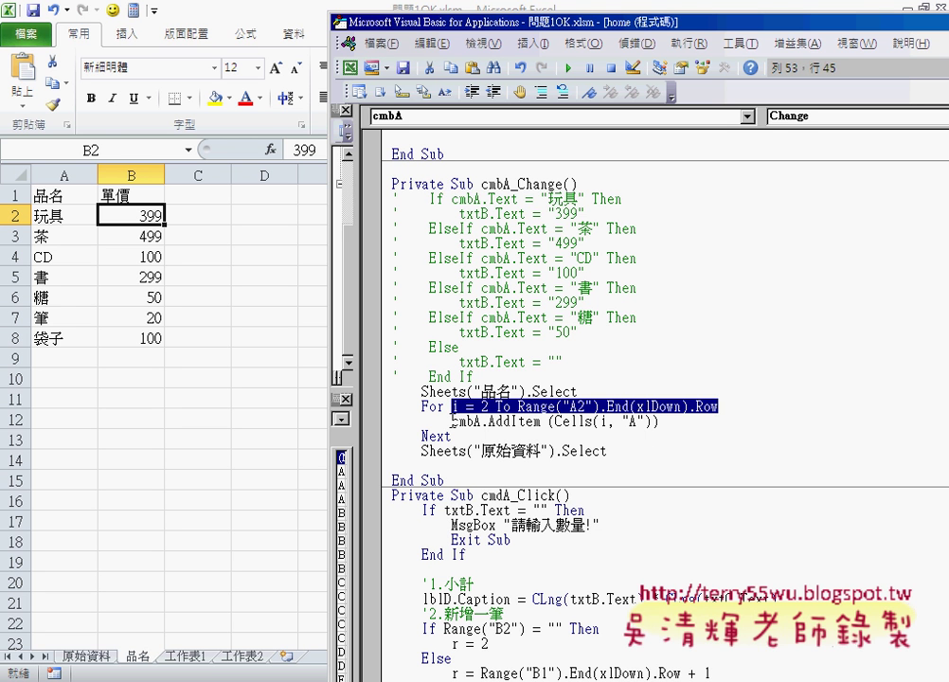
{"action": "left_click_drag", "start_coordinate": [451, 421], "coordinate": [649, 422]}
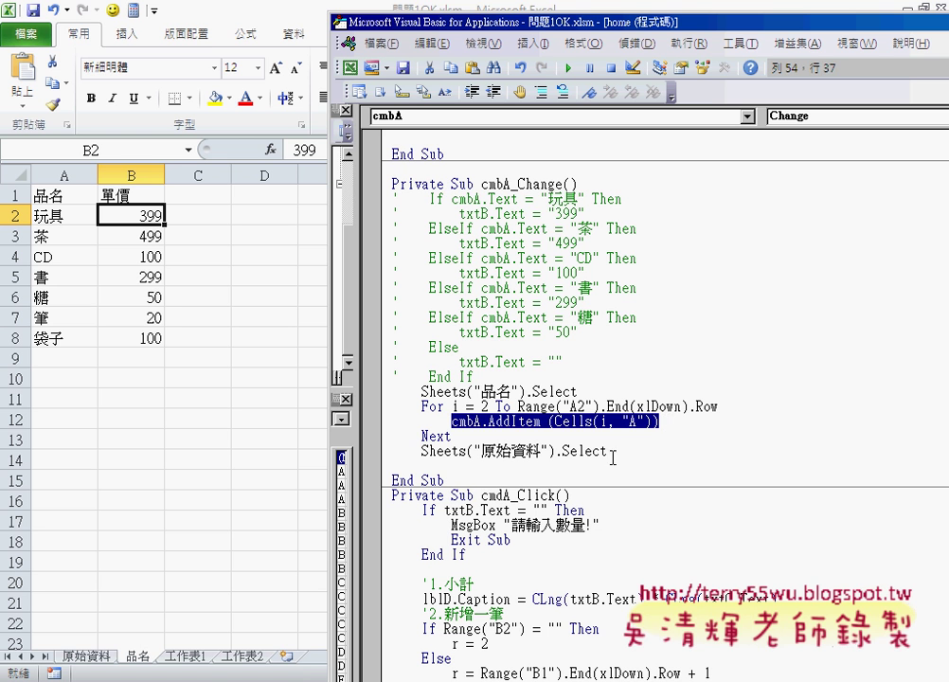
{"action": "key", "text": "Delete"}
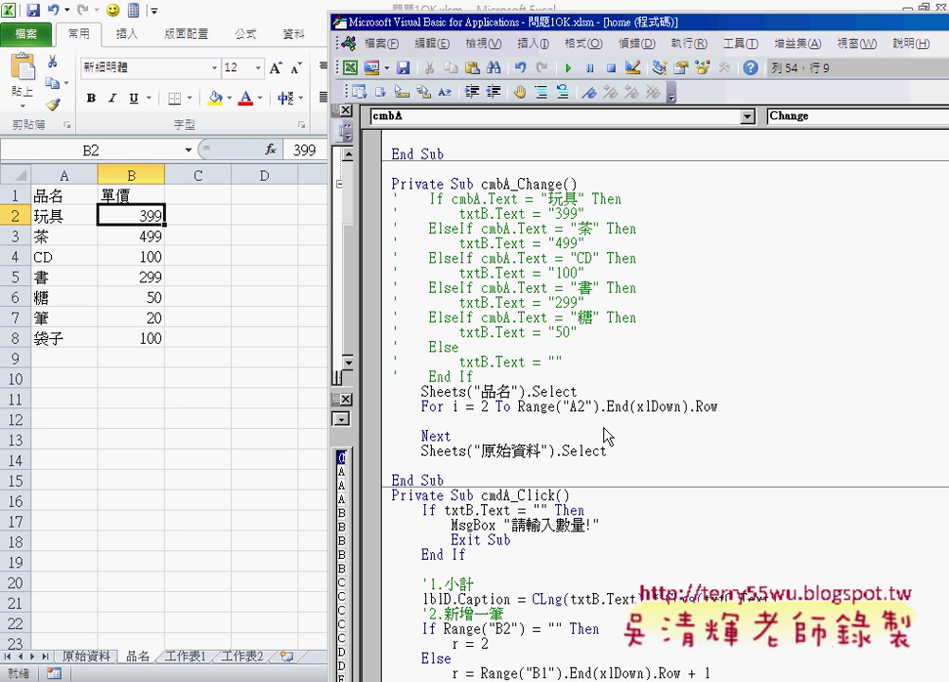
{"action": "type", "text": "if"}
Step: Dismiss the compile error and select the old commented If condition for copying
{"action": "left_click", "coordinate": [455, 204]}
{"action": "left_click", "coordinate": [438, 398]}
{"action": "left_click", "coordinate": [429, 198]}
{"action": "left_click_drag", "start_coordinate": [429, 198], "coordinate": [622, 198]}
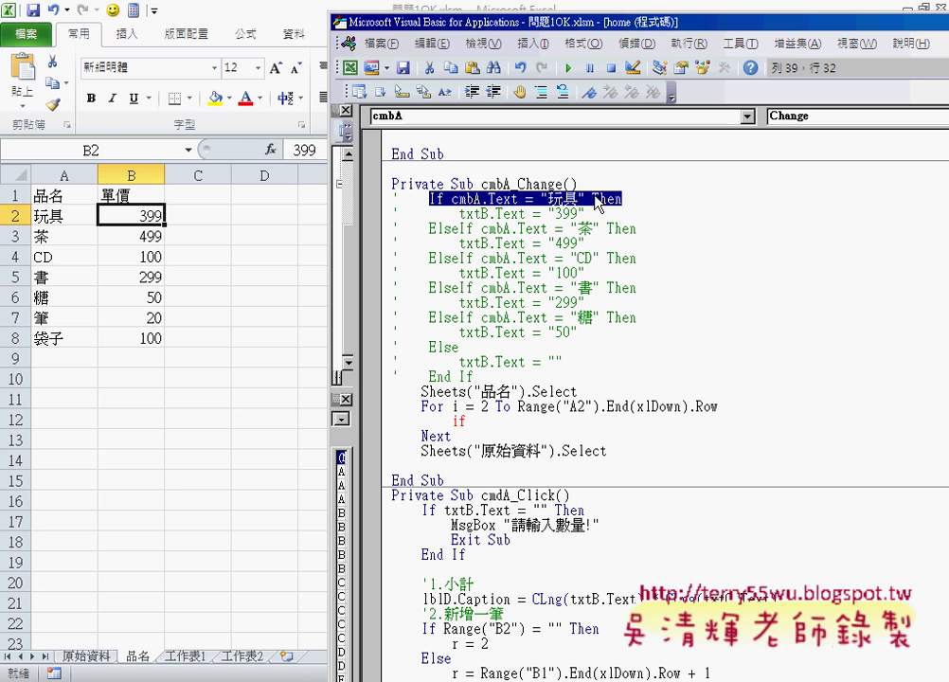
Step: Paste the old If condition over "if" and swap "玩具" for cells(i,"A")
{"action": "double_click", "coordinate": [458, 422]}
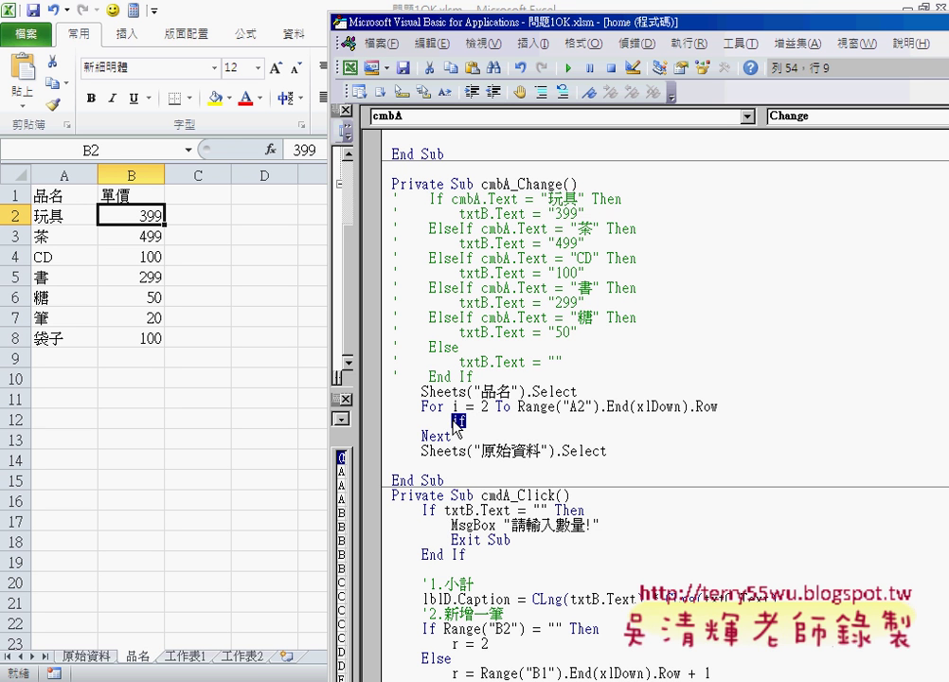
{"action": "type", "text": "If cmbA.Text = \"玩具\" Then"}
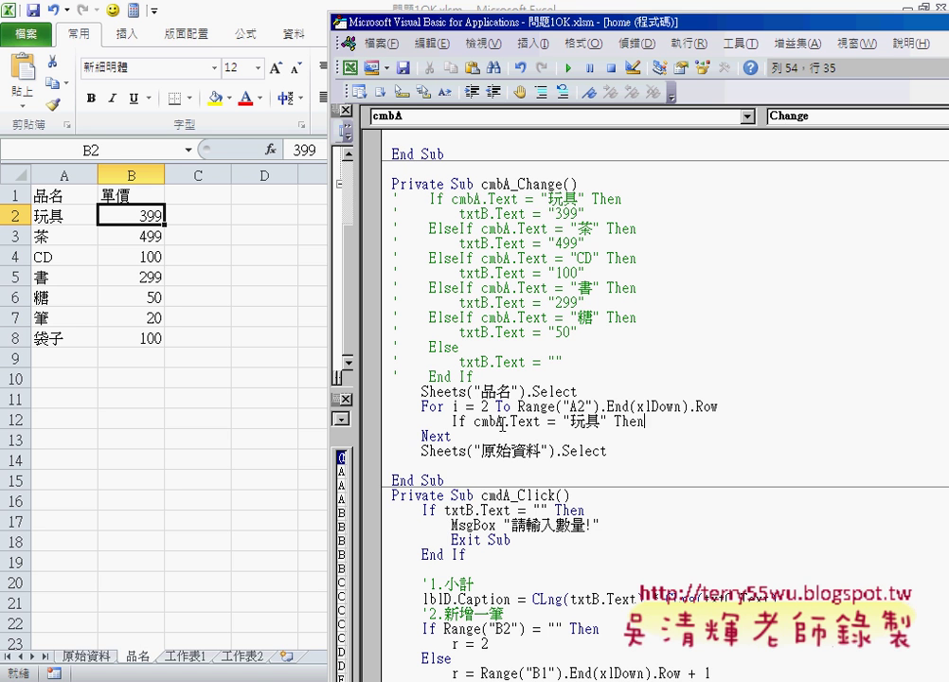
{"action": "left_click_drag", "start_coordinate": [564, 422], "coordinate": [607, 422]}
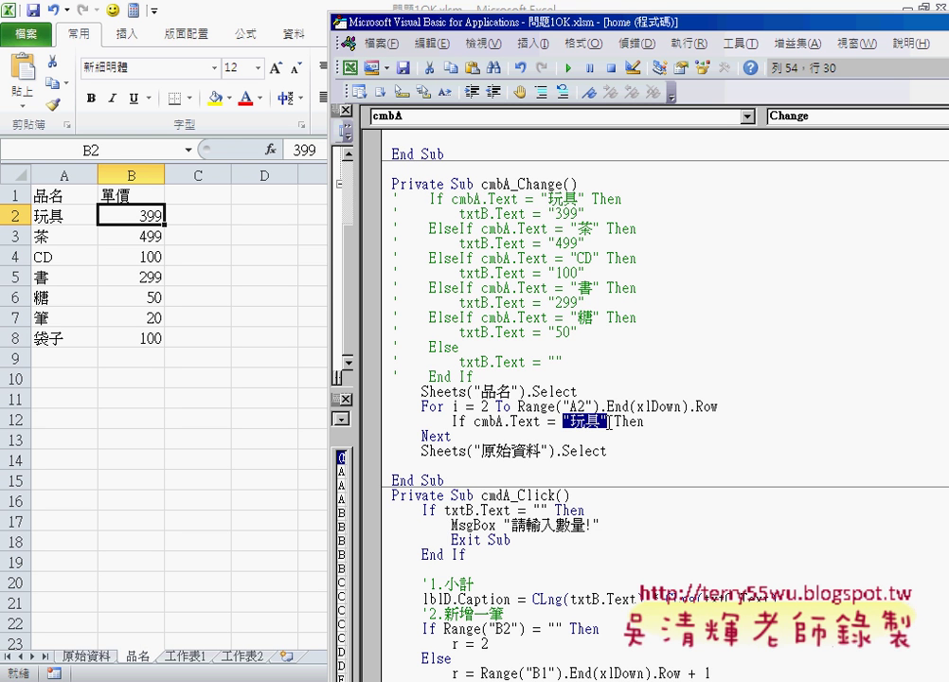
{"action": "type", "text": "c"}
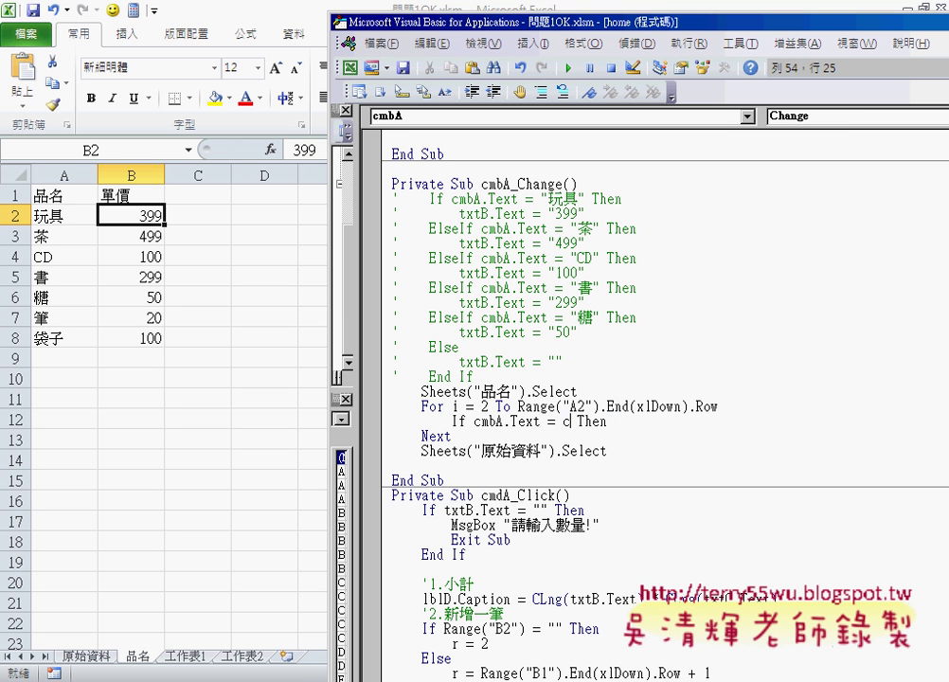
{"action": "type", "text": "ell"}
{"action": "type", "text": "s("}
{"action": "type", "text": "i,"}
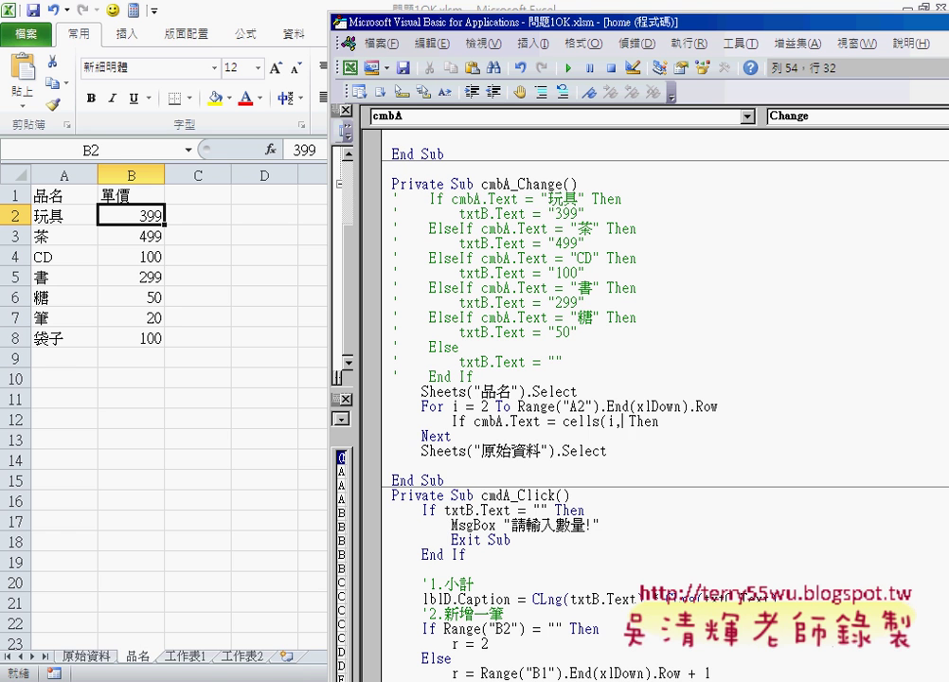
{"action": "type", "text": "\"A"}
{"action": "type", "text": "\")"}
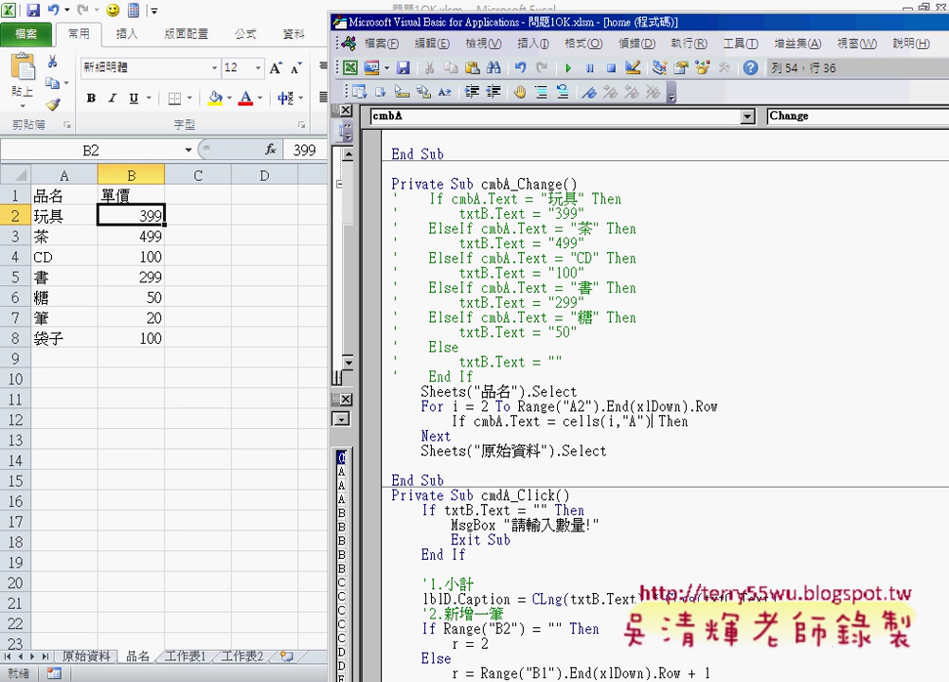
{"action": "left_click", "coordinate": [706, 436]}
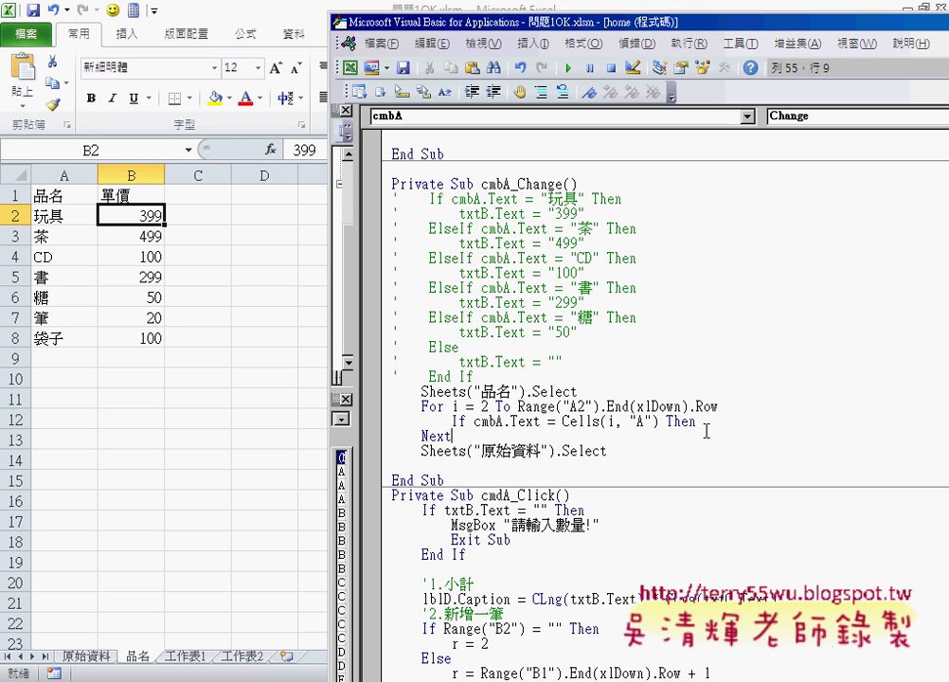
{"action": "left_click", "coordinate": [707, 423]}
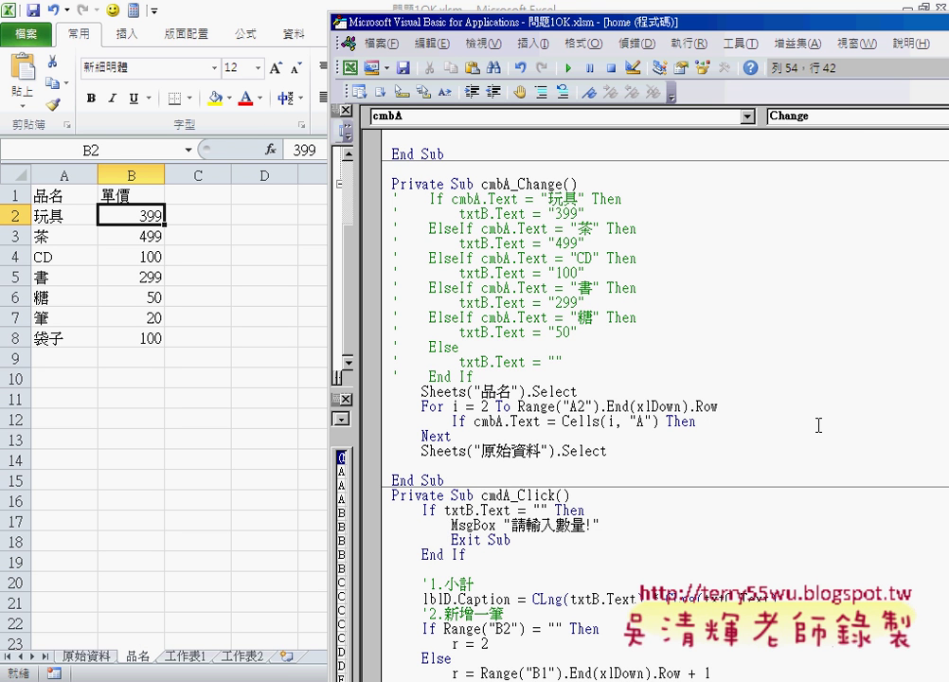